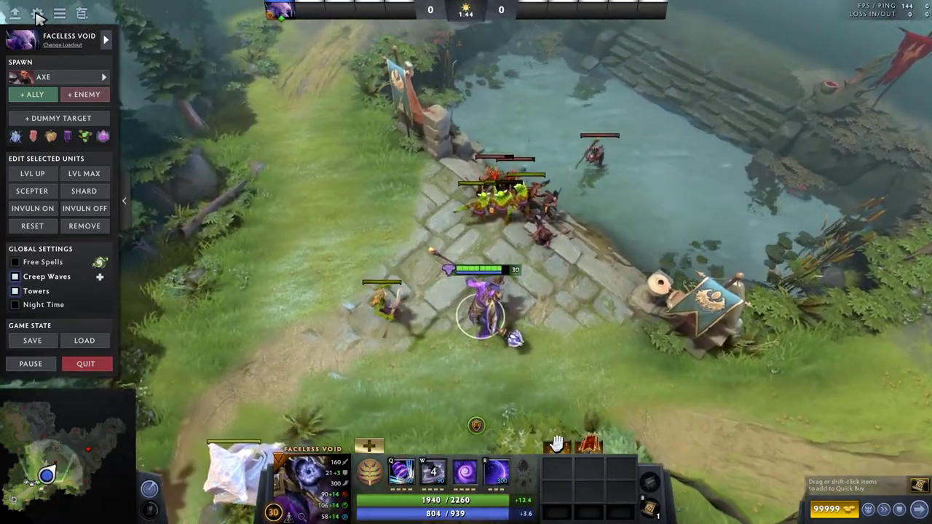
Set the video Size to 1920x1080 (144 Hz) in the VIDEO settings.
left_click(37, 13)
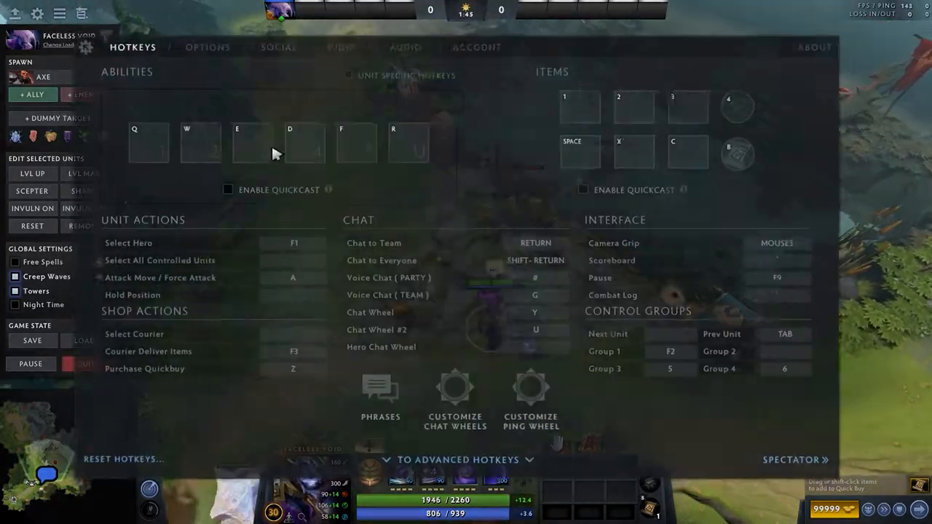
left_click(351, 50)
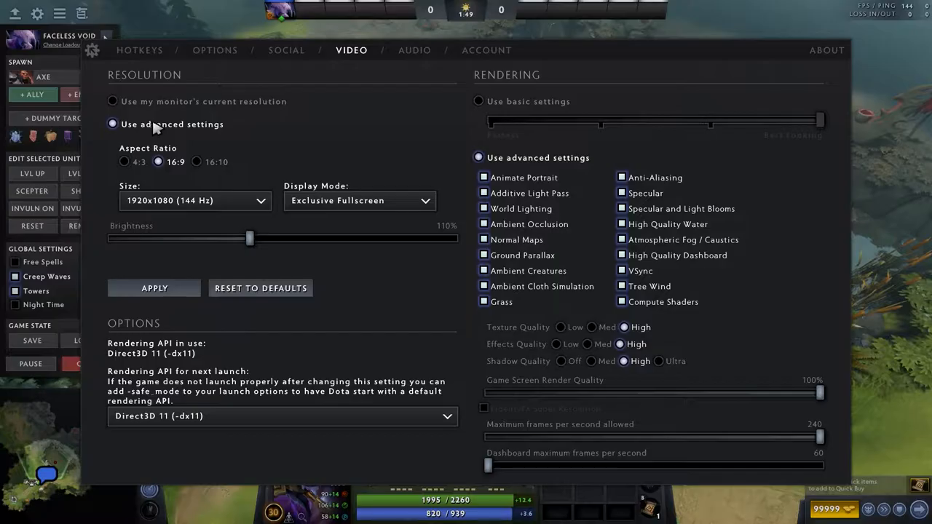
left_click(190, 200)
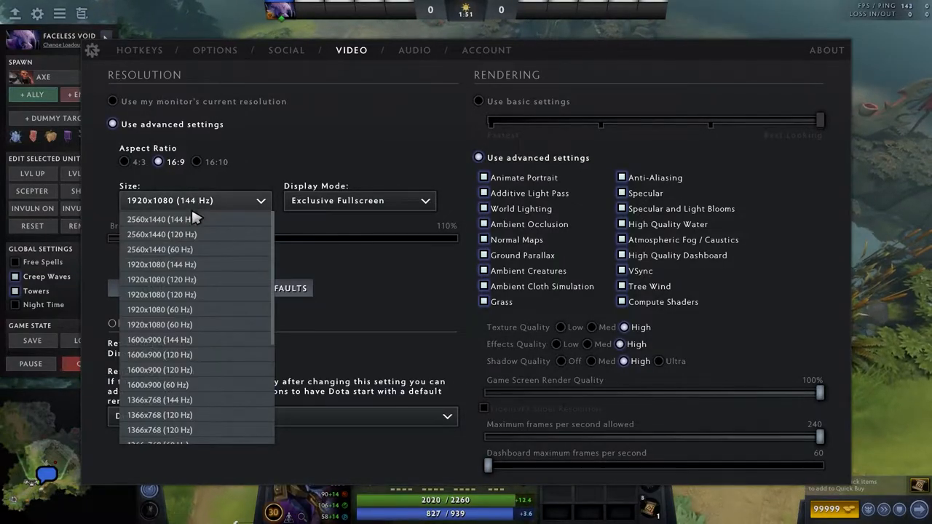
left_click(167, 216)
left_click(190, 200)
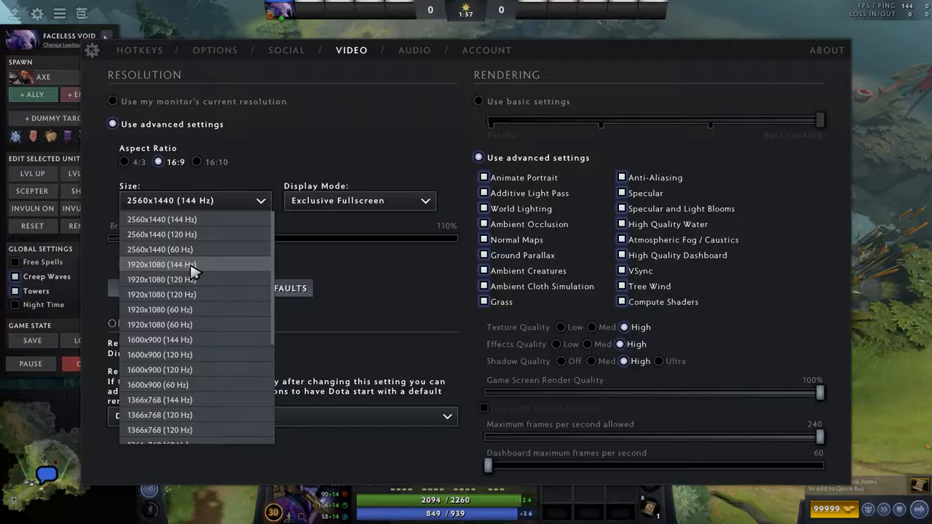
left_click(189, 265)
Keep Display Mode on Exclusive Fullscreen and leave the rendering API unchanged.
left_click(357, 201)
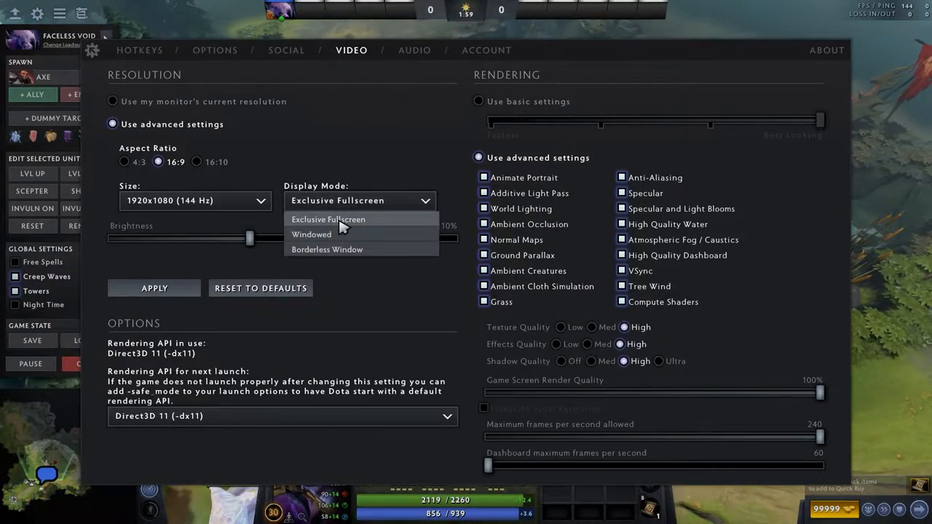
left_click(335, 218)
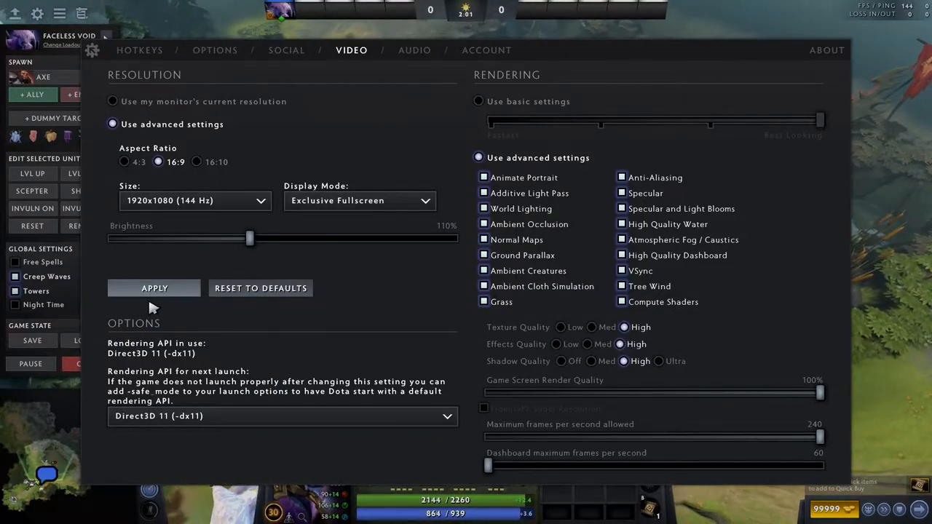
left_click(284, 416)
left_click(168, 429)
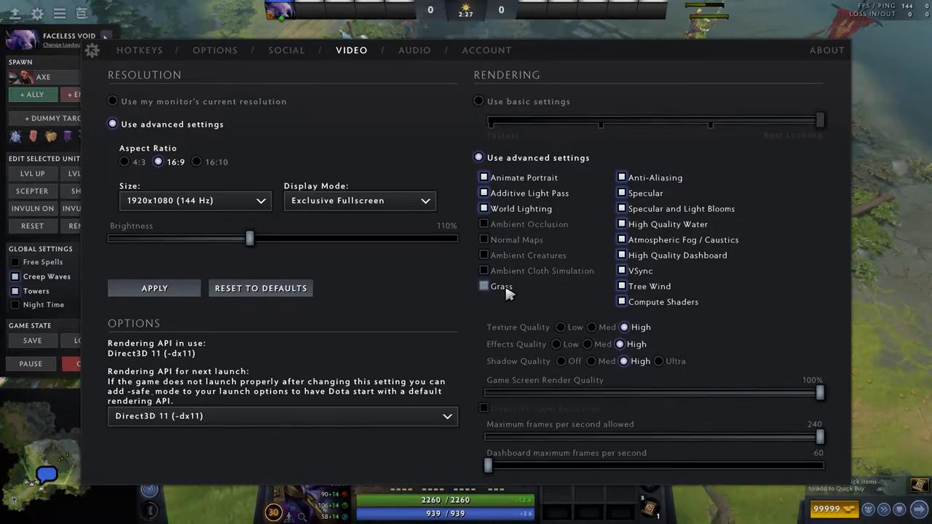
Turn off anti-aliasing and another heavy rendering effect under advanced Rendering.
left_click(670, 178)
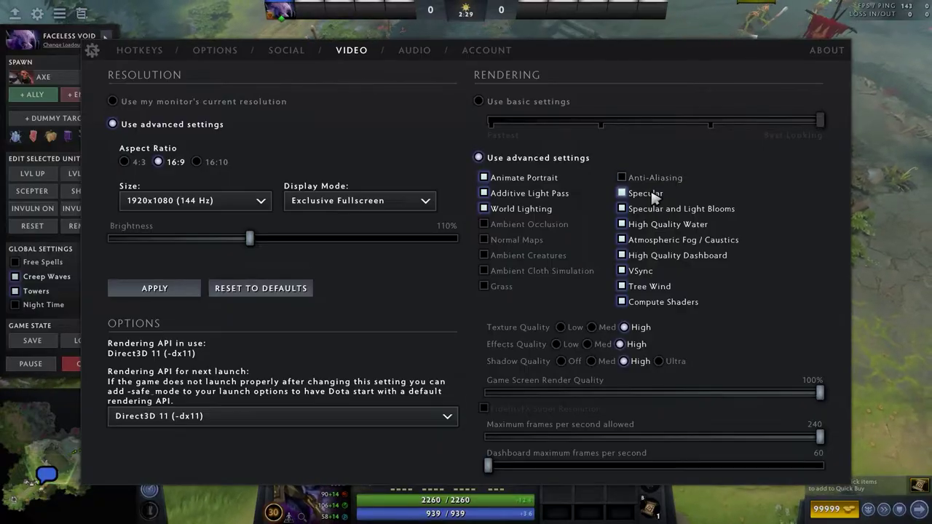
left_click(659, 242)
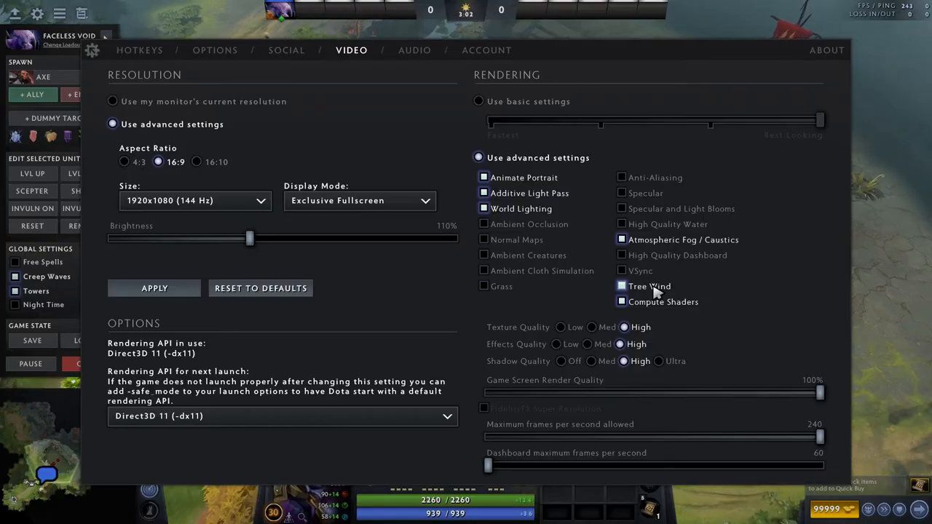
Lower Effects Quality to Low and apply the changed video settings.
left_click(568, 344)
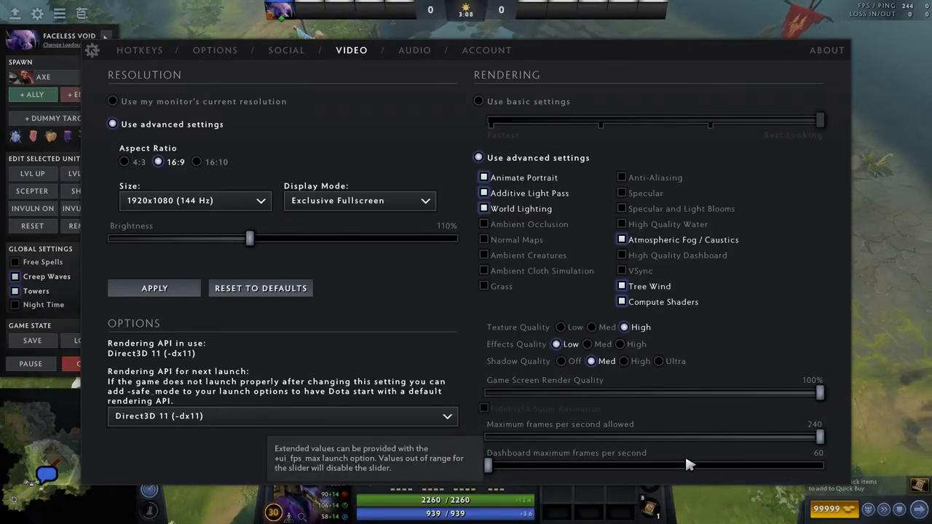
left_click(155, 289)
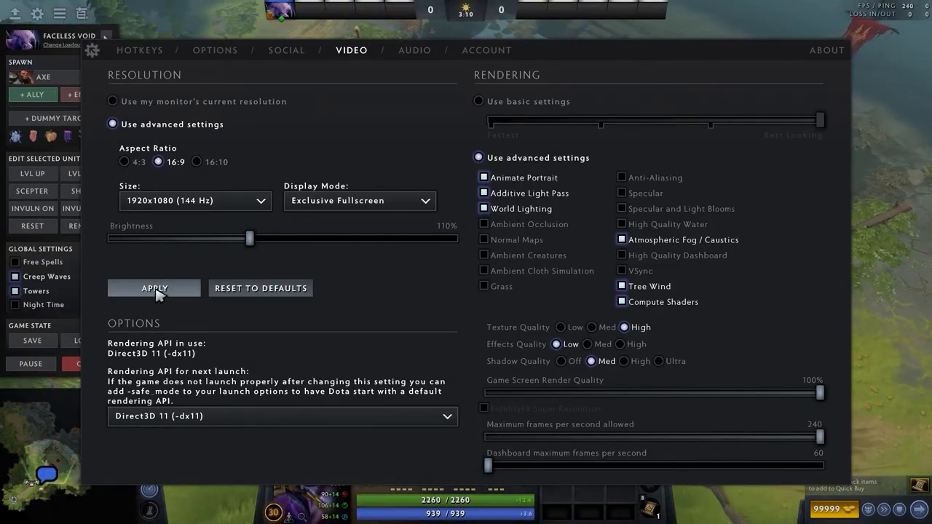